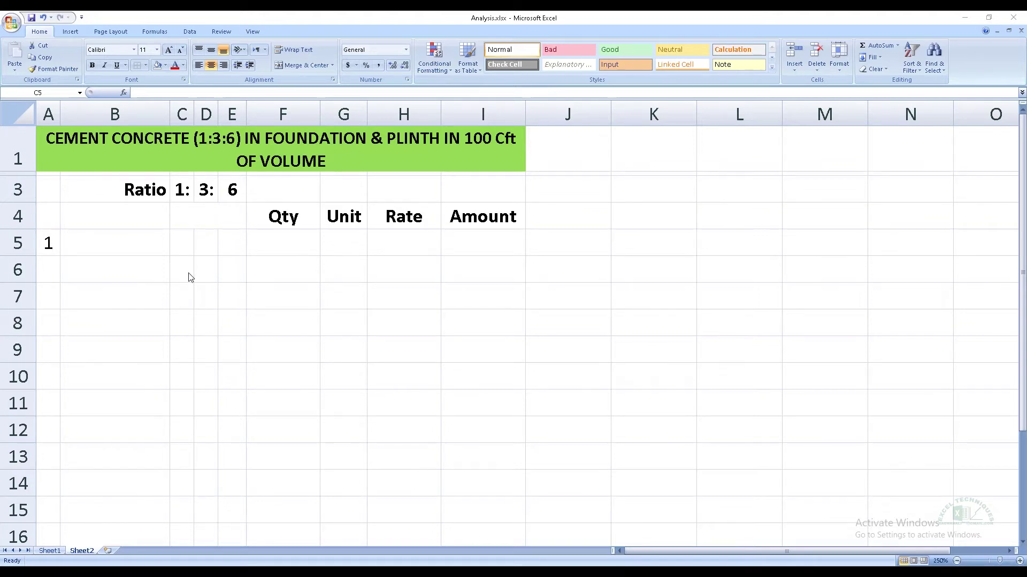
- Enter Cement as item 1's description in B5 and calculate its quantity in F5 as =154*C3/(C3+D3+E3)/1.25
left_click(144, 245)
type("Cement")
key("Right")
key("Right")
key("Right")
key("Right")
type("=1")
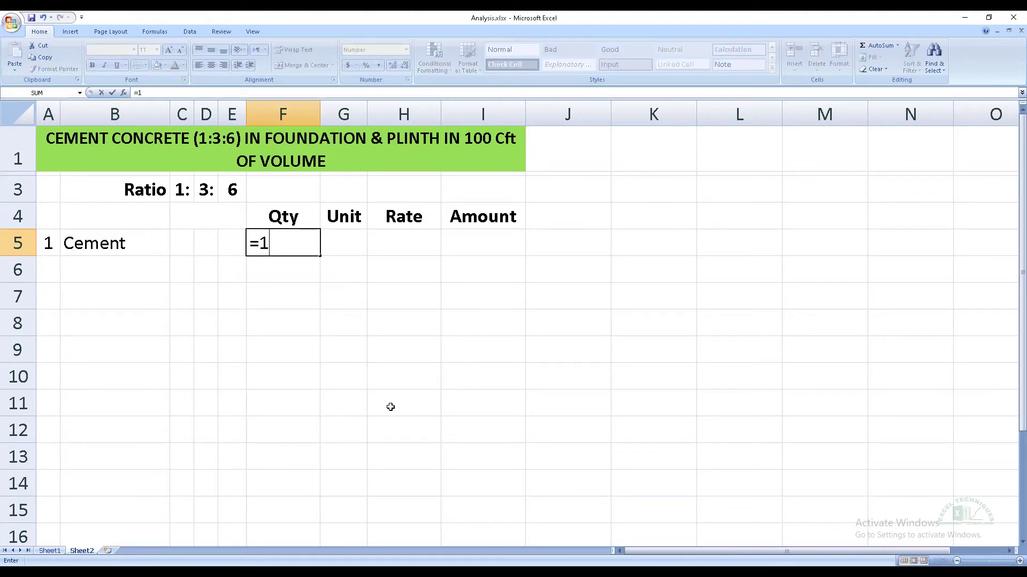
type("54*")
left_click(182, 189)
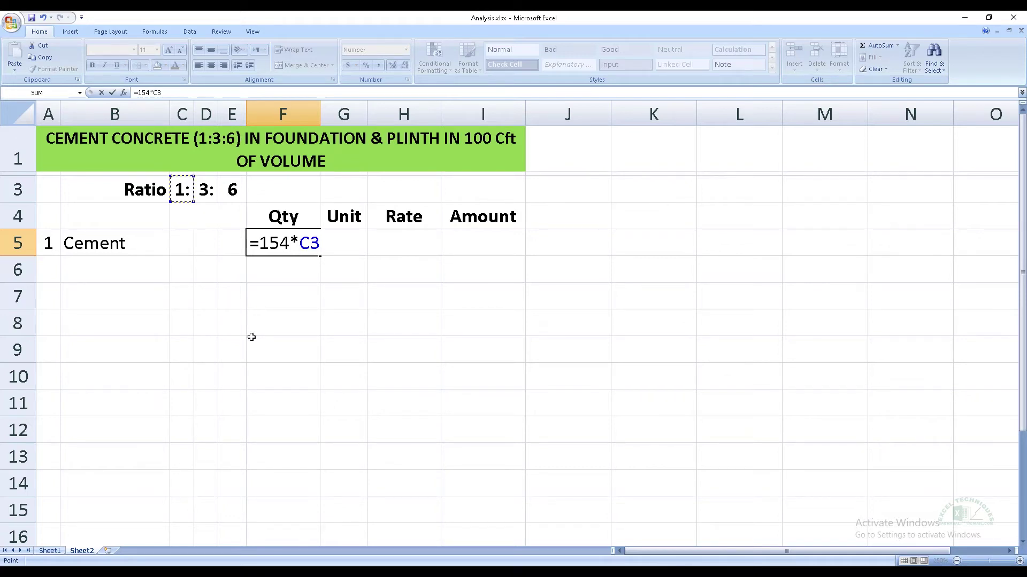
type("/(")
left_click(180, 190)
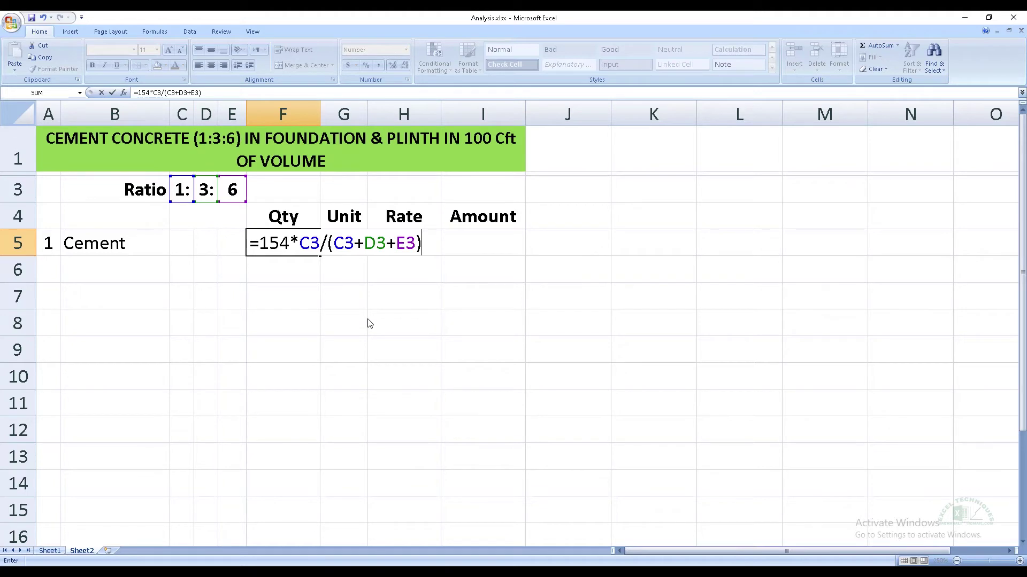
type("/1.25")
key("ctrl+Return")
- Set the Cement row's unit to Bags and its rate to 530
key("Right")
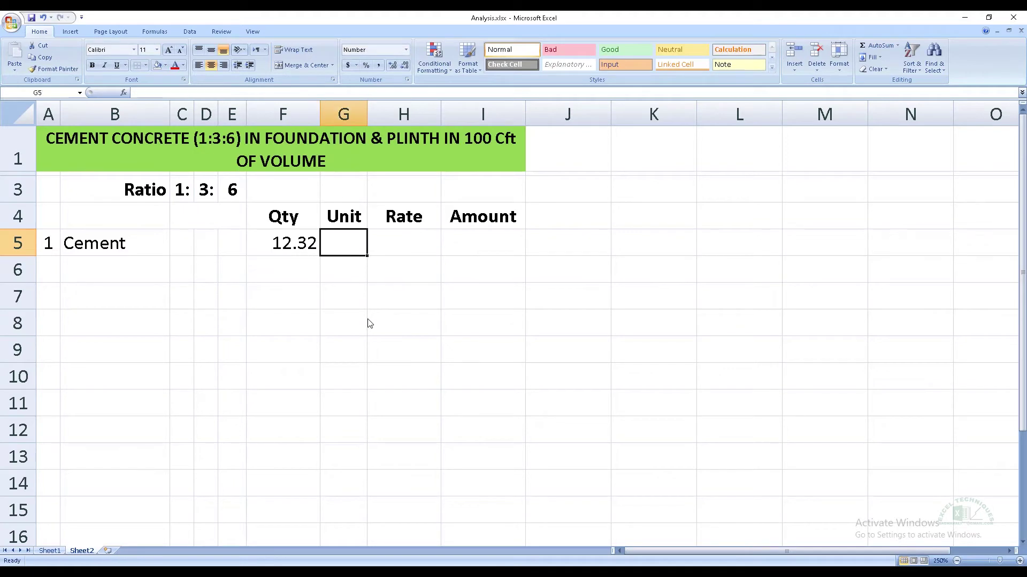
type("Bags")
key("Right")
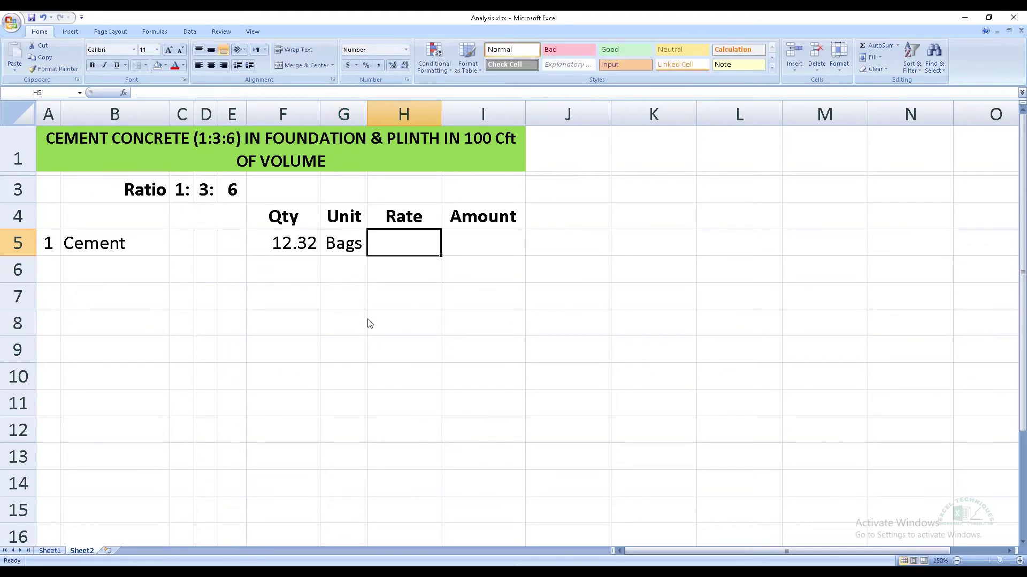
type("530")
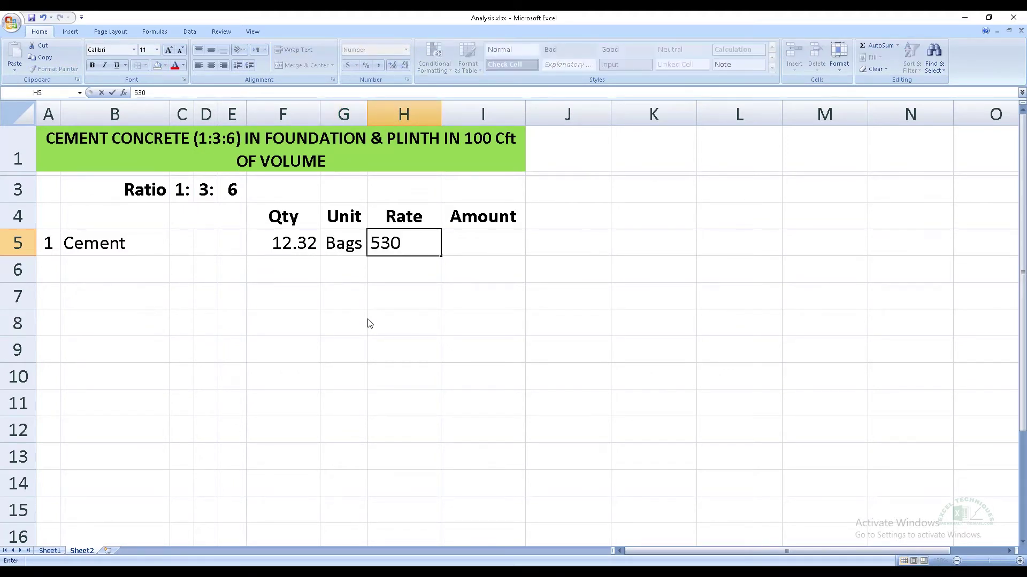
key("Right")
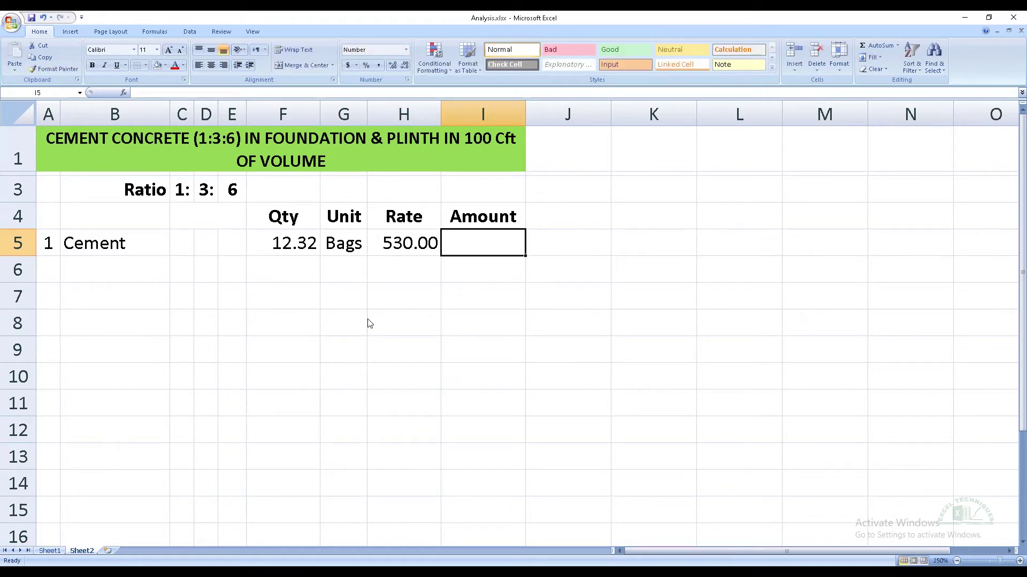
- Calculate the Cement amount in I5 by multiplying the quantity in F5 by the rate in H5
type("=")
left_click(309, 242)
type("*")
left_click(420, 238)
key("Return")
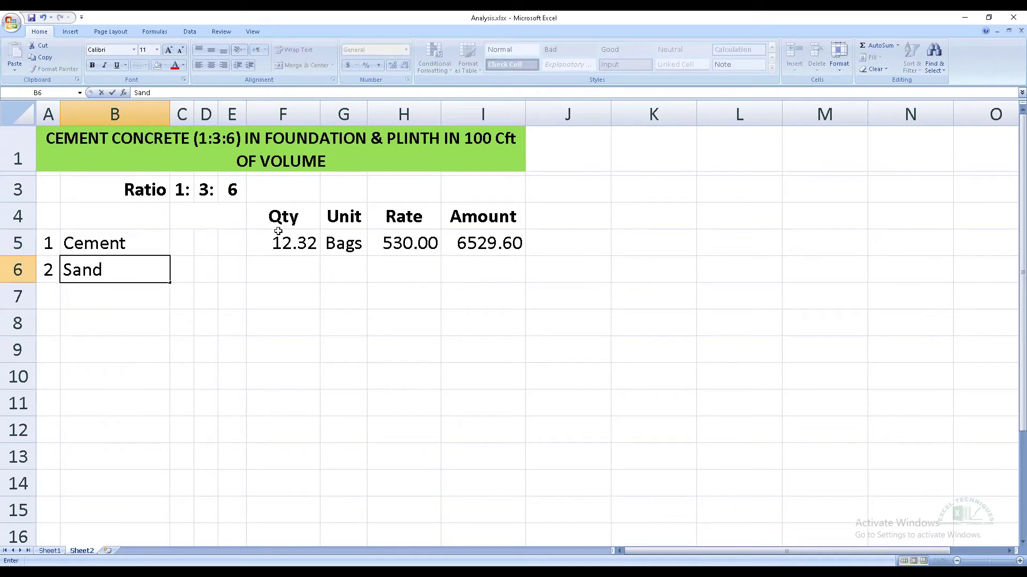
- Calculate the Sand quantity in F6 as 154*D3 divided by the sum of the ratio parts
left_click(284, 268)
type("=154")
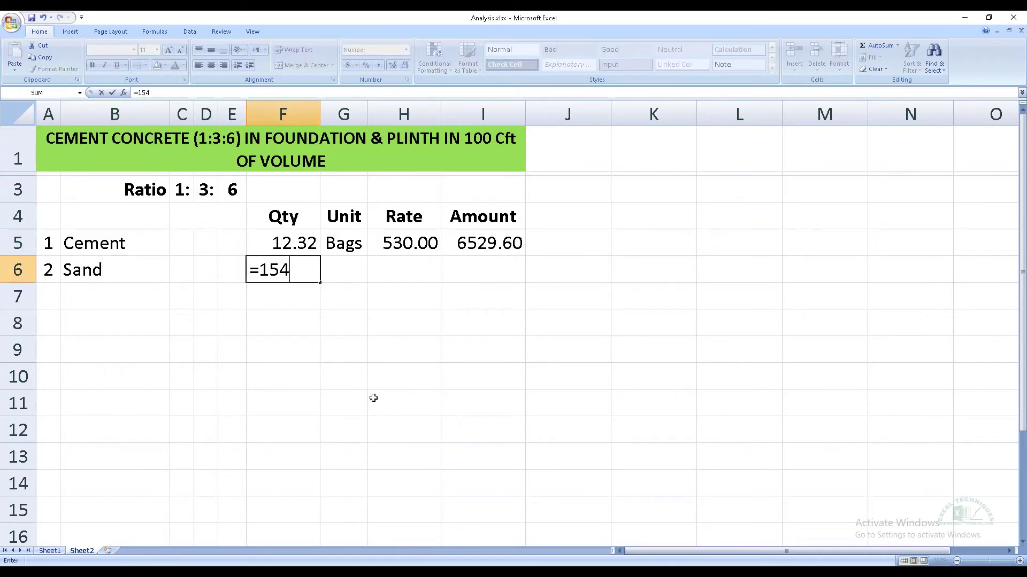
type("*")
left_click(208, 189)
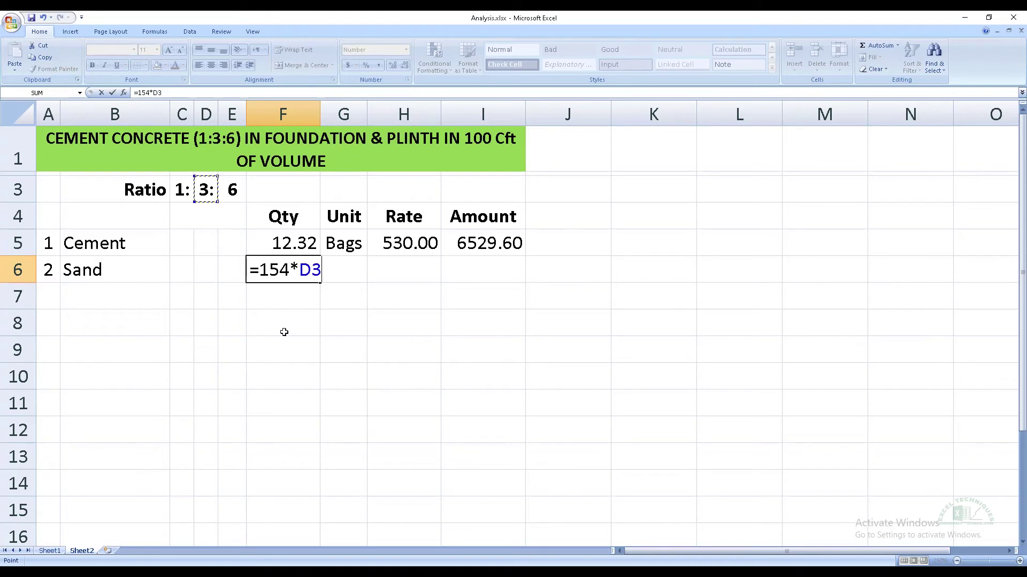
type("/(")
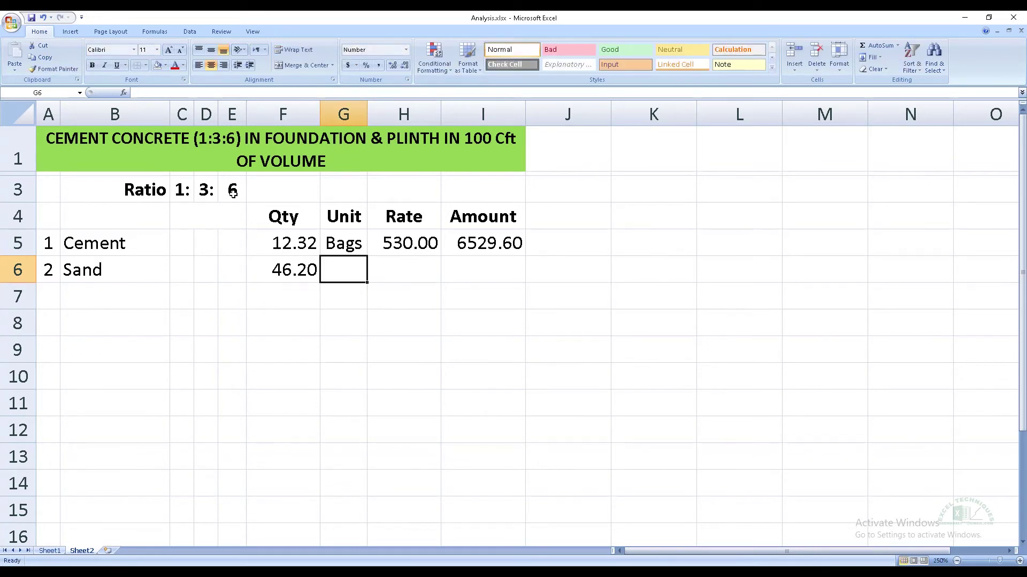
- Set the Sand row's unit to Cft and its rate to 11
type("Cf")
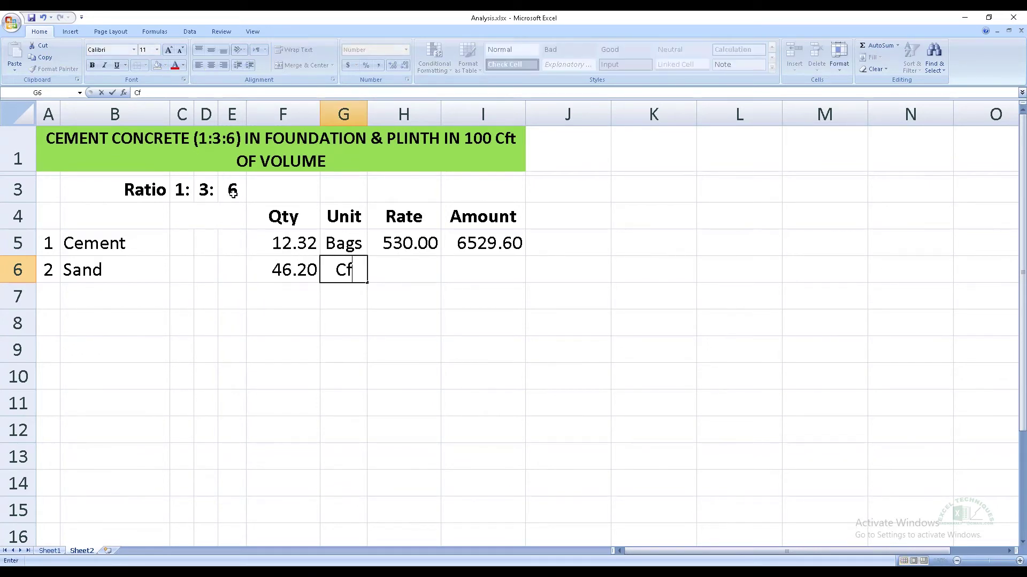
type("t")
key("Tab")
type("11")
key("Tab")
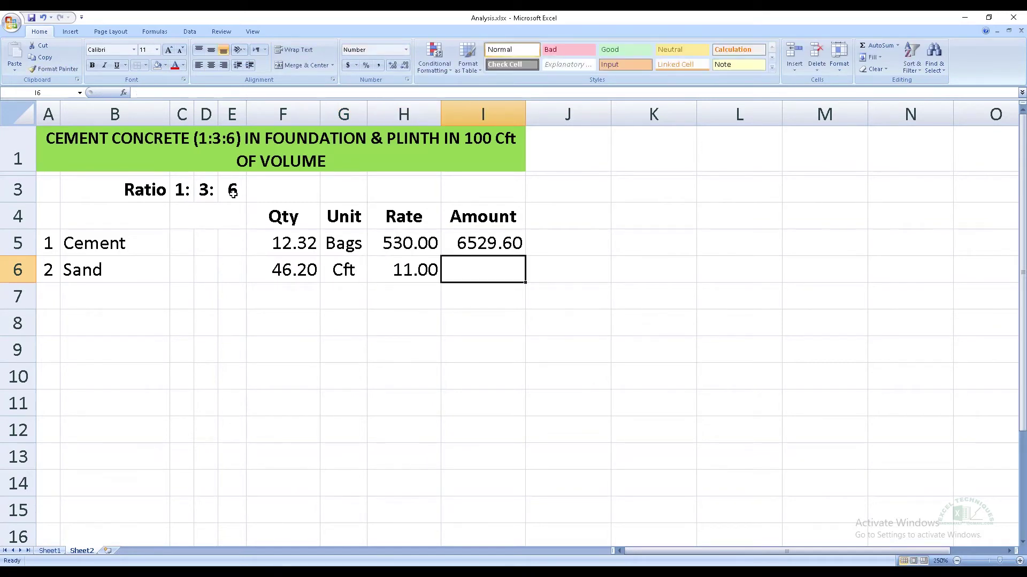
- Copy the Cement amount formula from I5 into the Sand amount cell I6
key("Up")
key("ctrl+c")
key("Down")
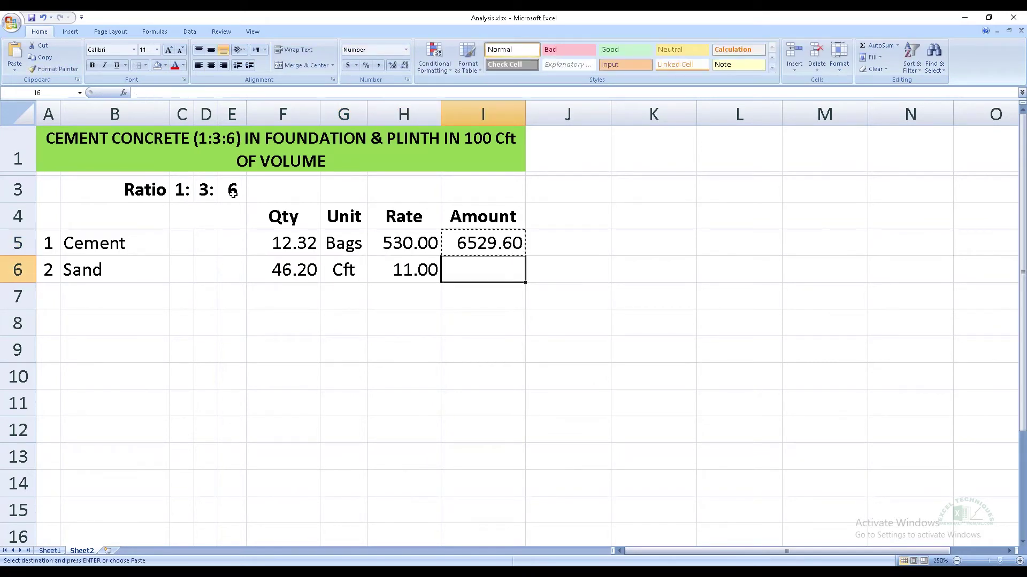
key("Return")
- Calculate the Aggregate quantity in F7 as =154*E3/10 and set its unit to Cft
left_click(232, 190)
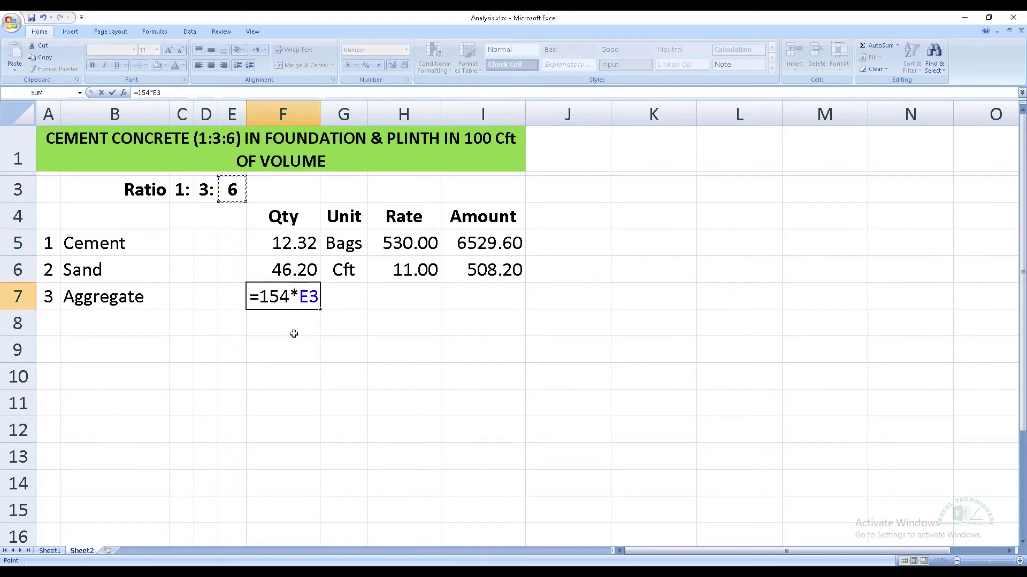
type("/10")
key("Tab")
type("Cft")
key("Tab")
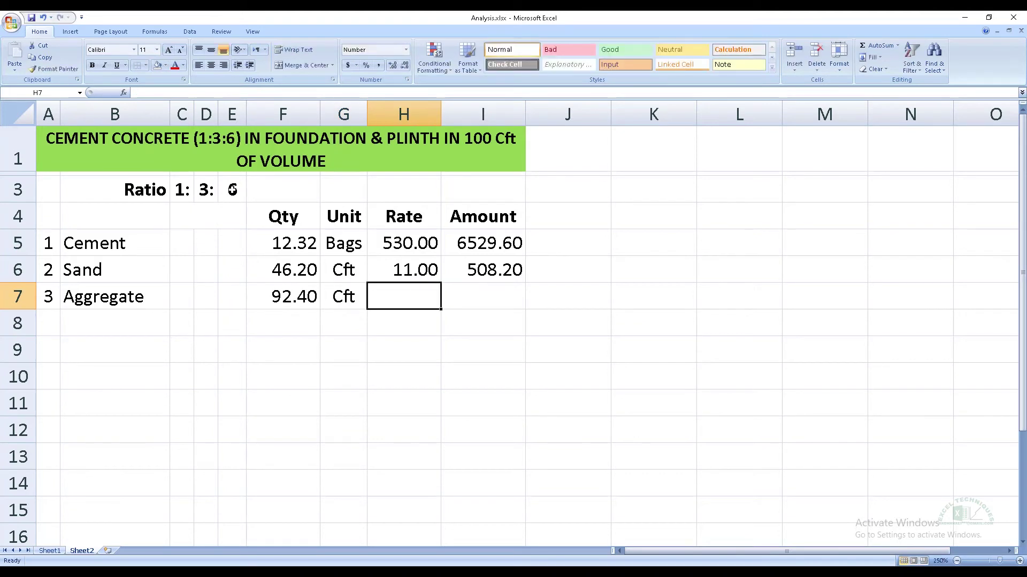
- Set the Aggregate rate to 45 and fill the amount formula from the Sand row down into I7
type("45")
key("Tab")
key("Up")
key("Down")
key("ctrl+d")
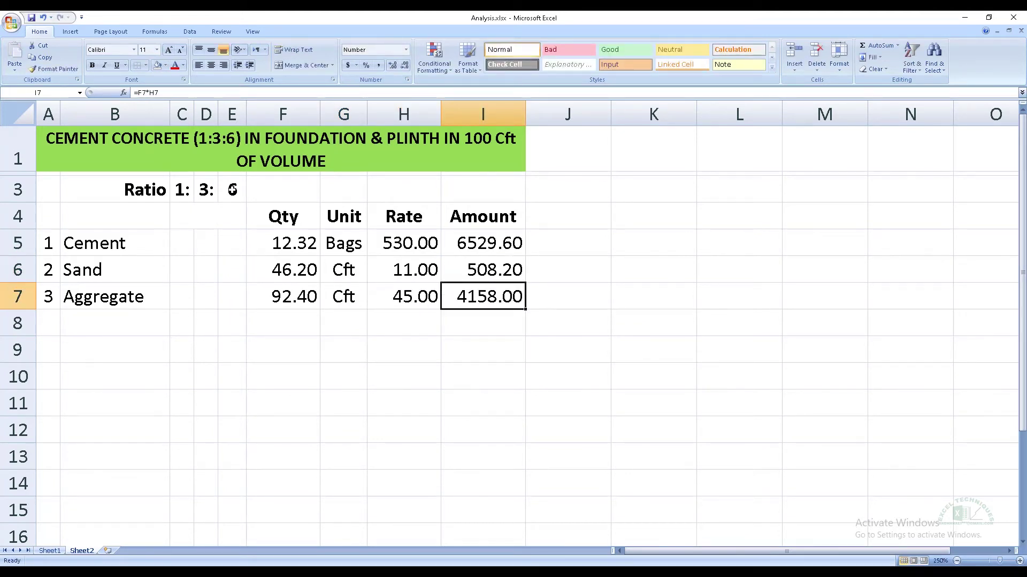
key("Down")
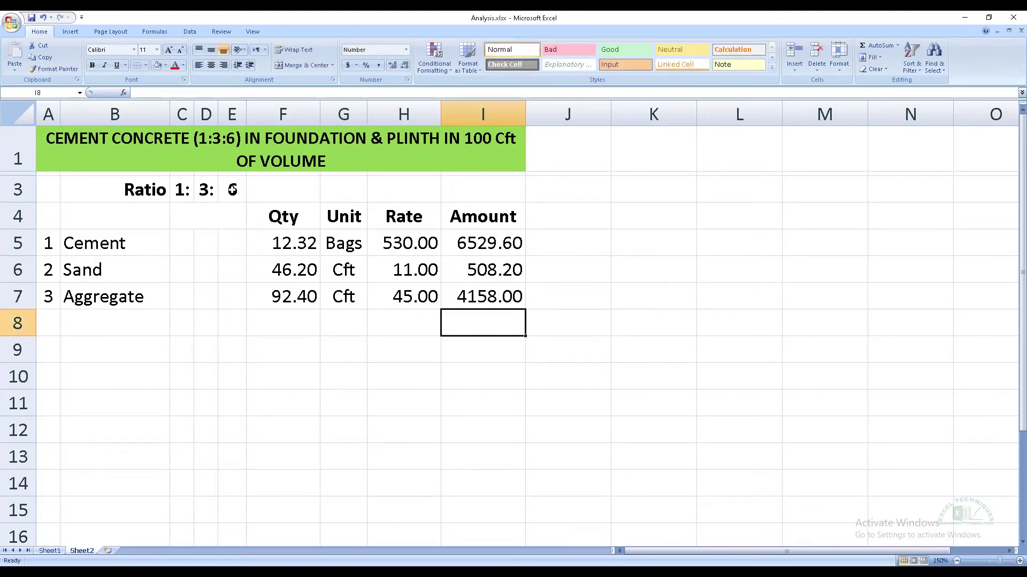
- Add item 4, Mason, in row 8 with a quantity of 0.25
left_click(55, 320)
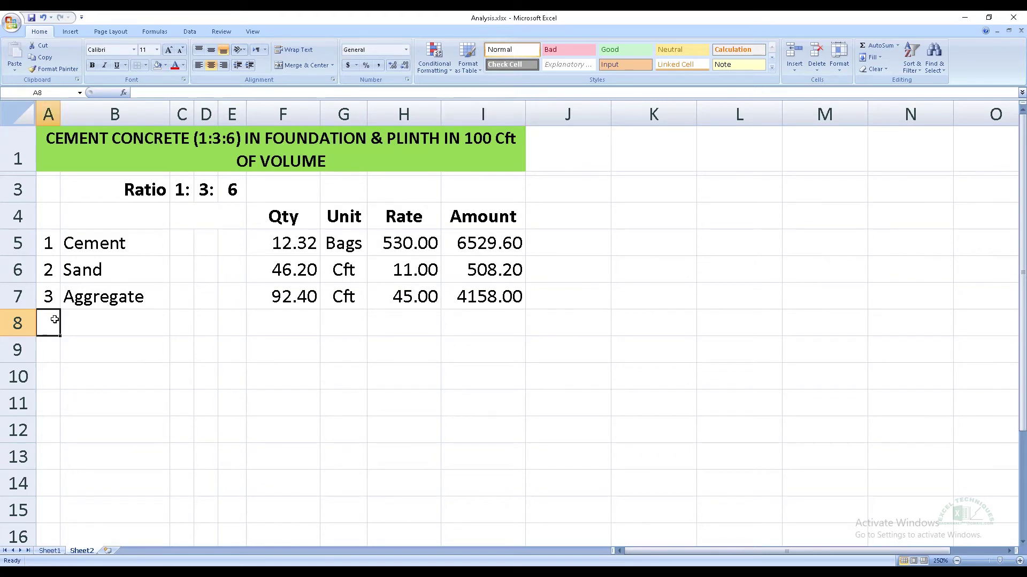
type("4")
key("Tab")
type("Mason")
left_click(275, 327)
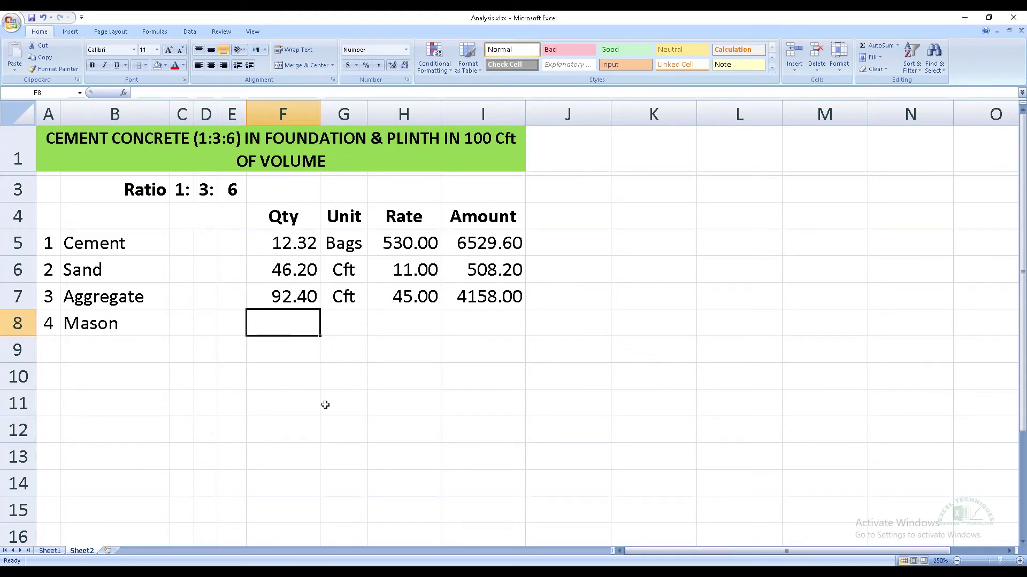
type("0.25")
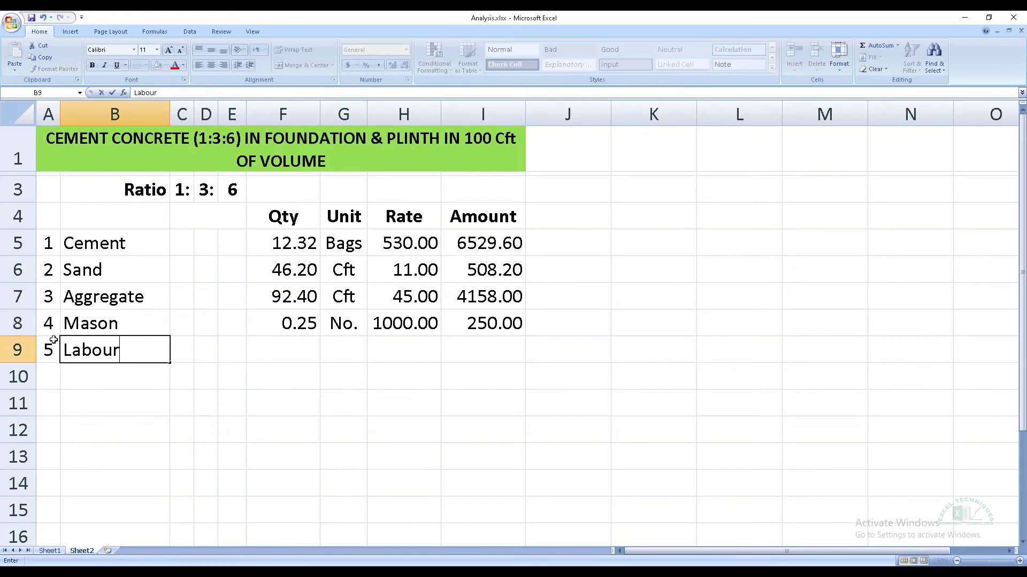
- Fill in the Labour row with quantity 5.5, unit No. and rate 500
key("Tab")
key("Tab")
key("Tab")
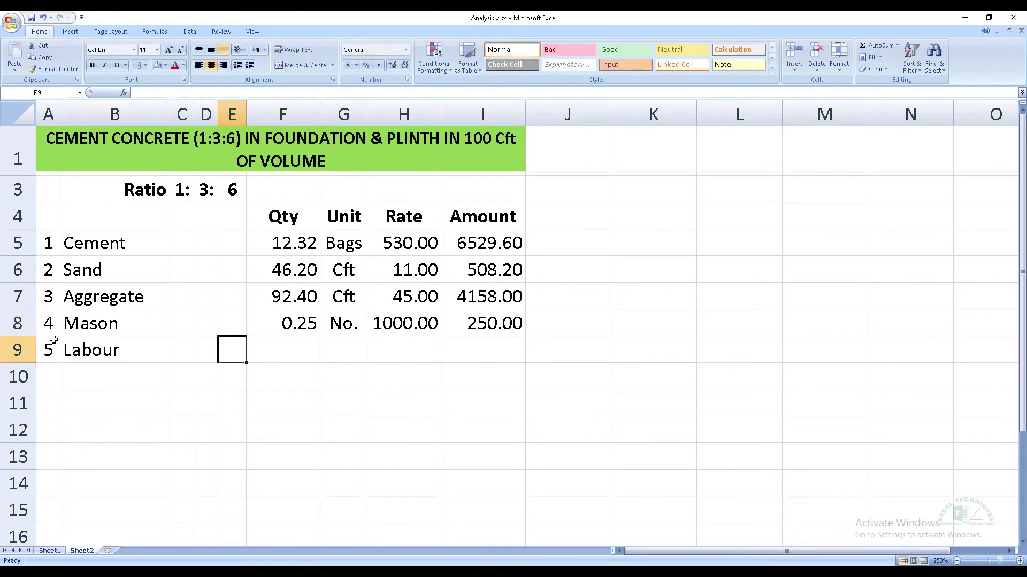
key("Tab")
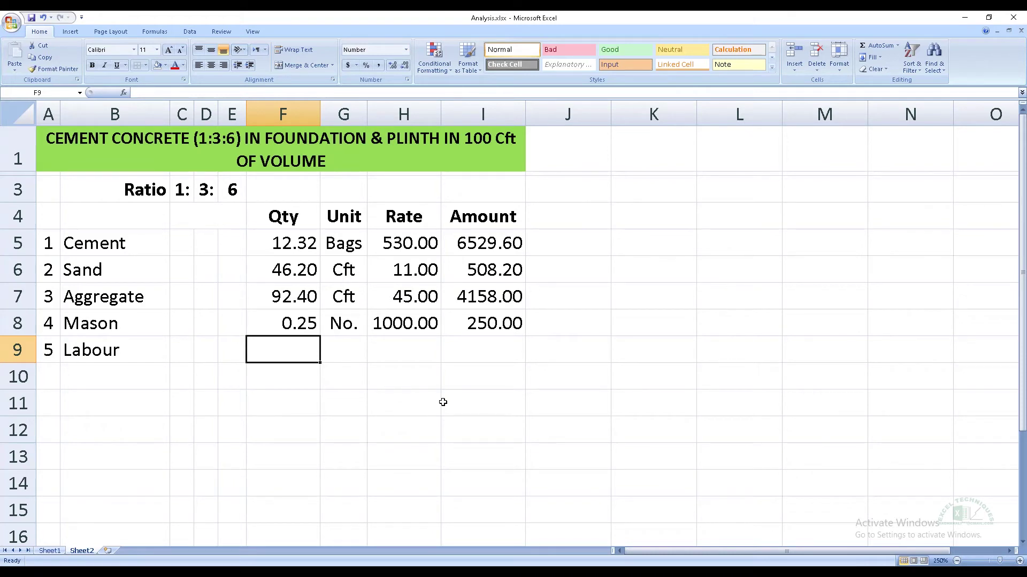
type("5.5")
key("Tab")
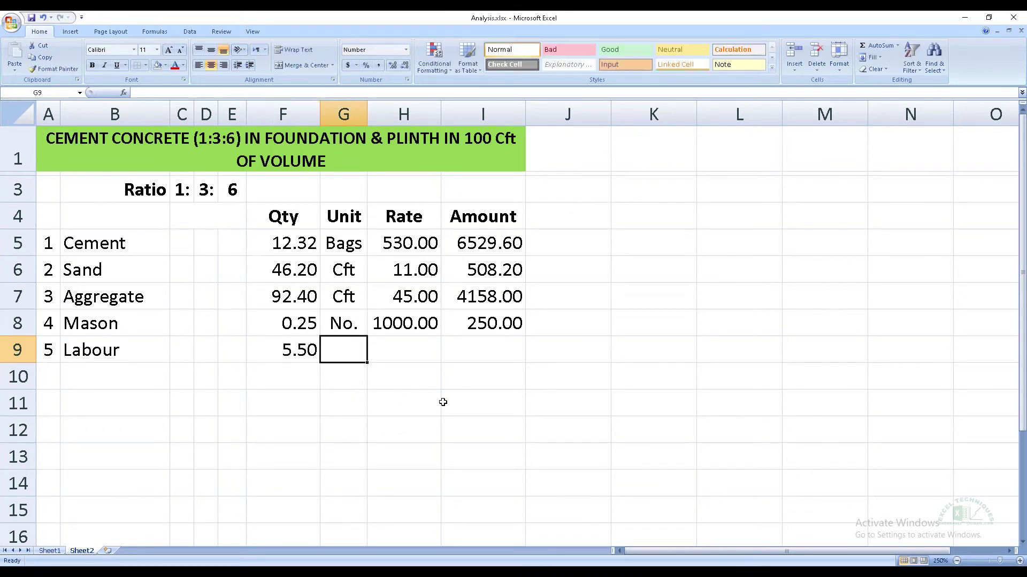
type("No.")
key("Tab")
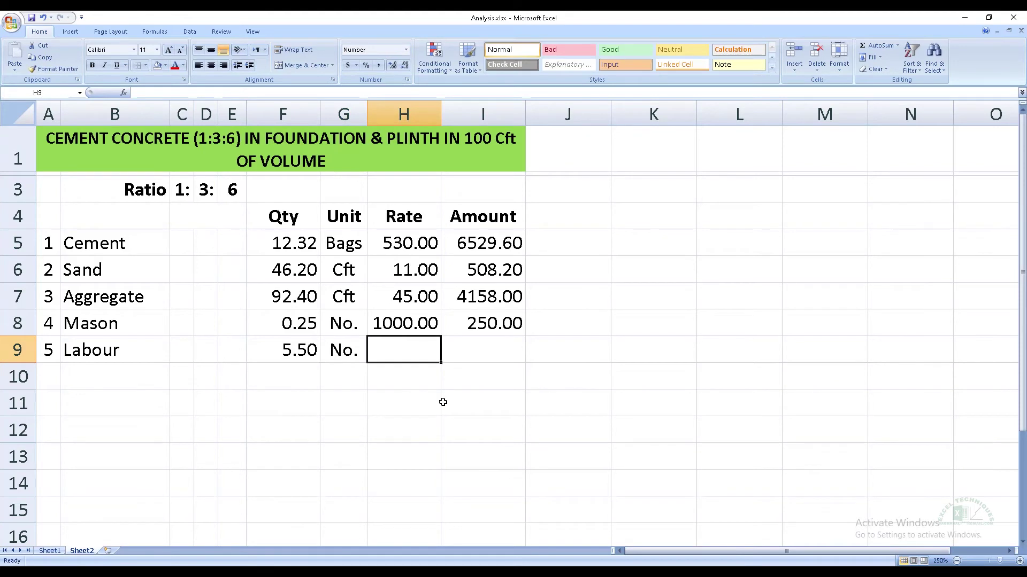
type("500")
key("Tab")
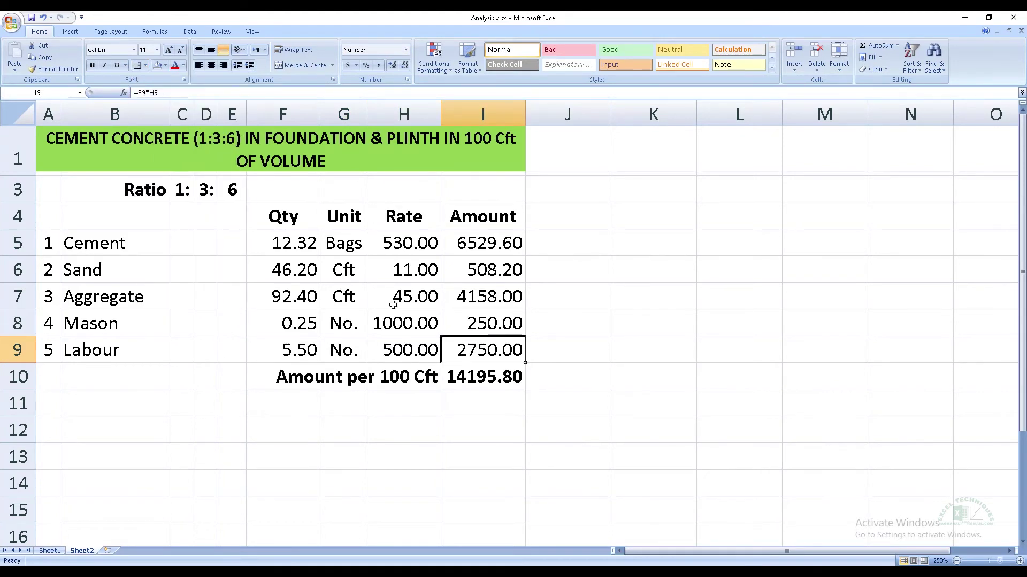
- Add the label "Rate per 1 Cft" in H12 and calculate the rate in I12 as =I10/100
left_click(497, 382)
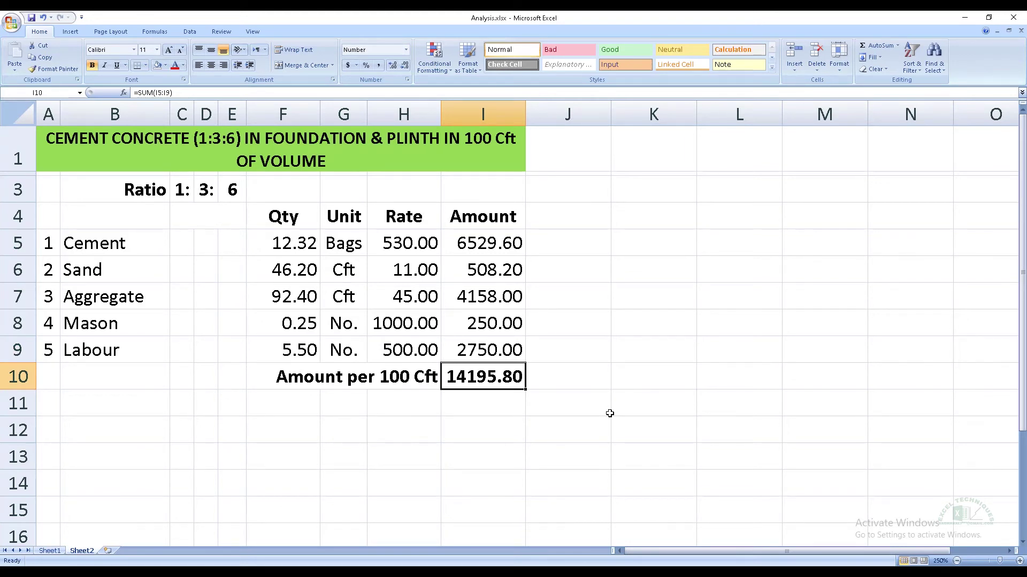
type("Rate per 1 Cft")
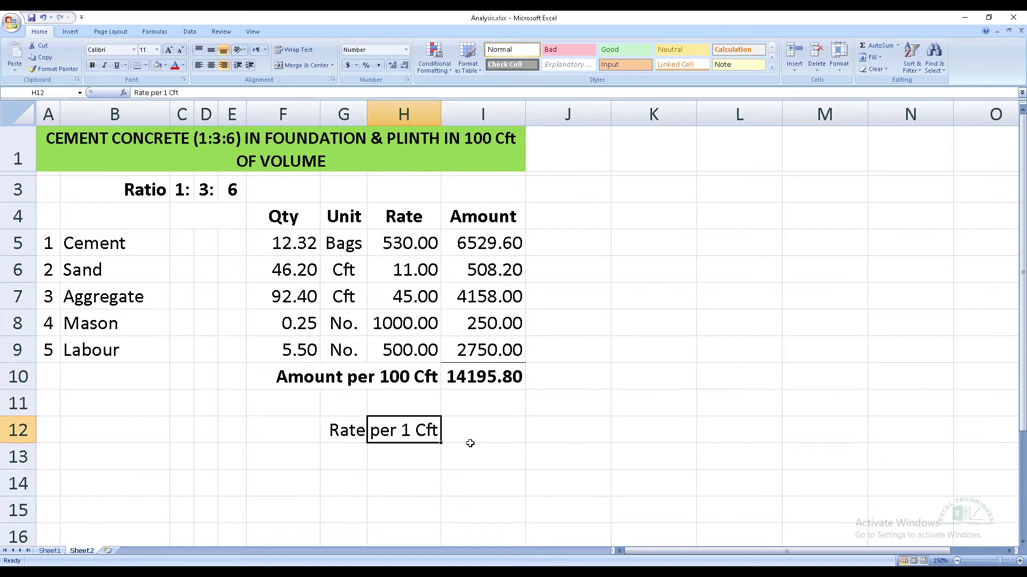
key("Tab")
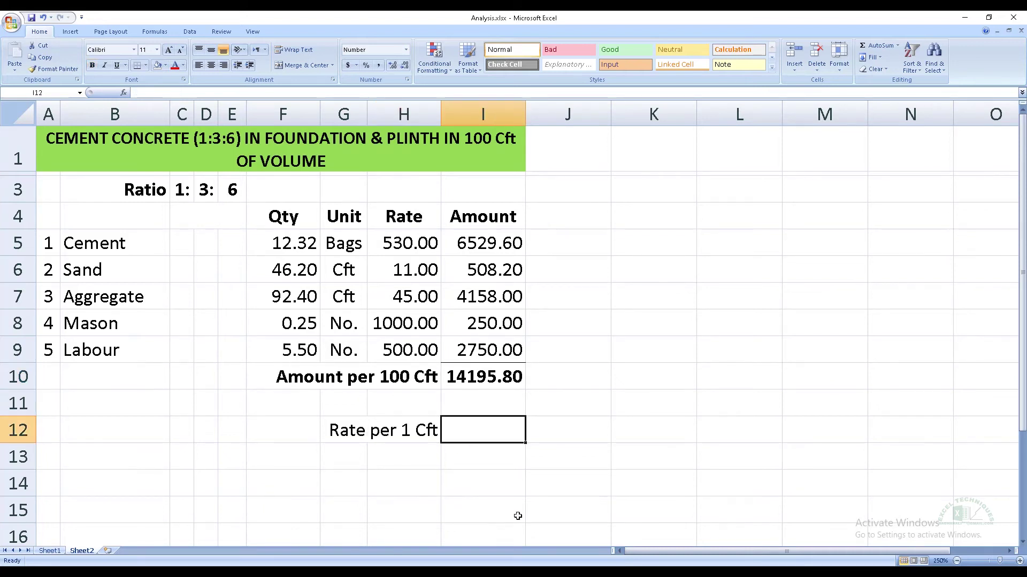
type("=")
key("Up")
key("Up")
type("/100")
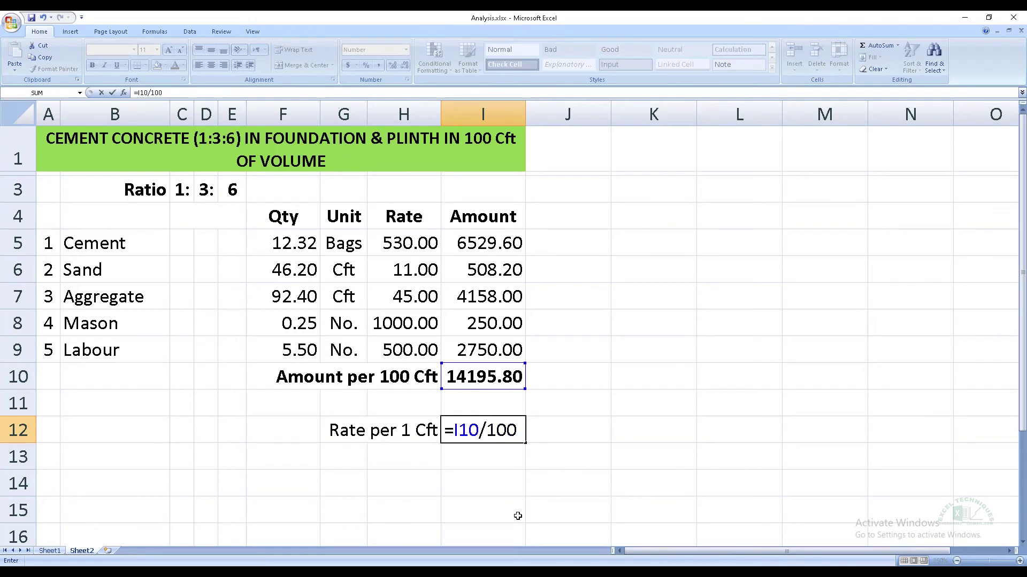
key("ctrl+Return")
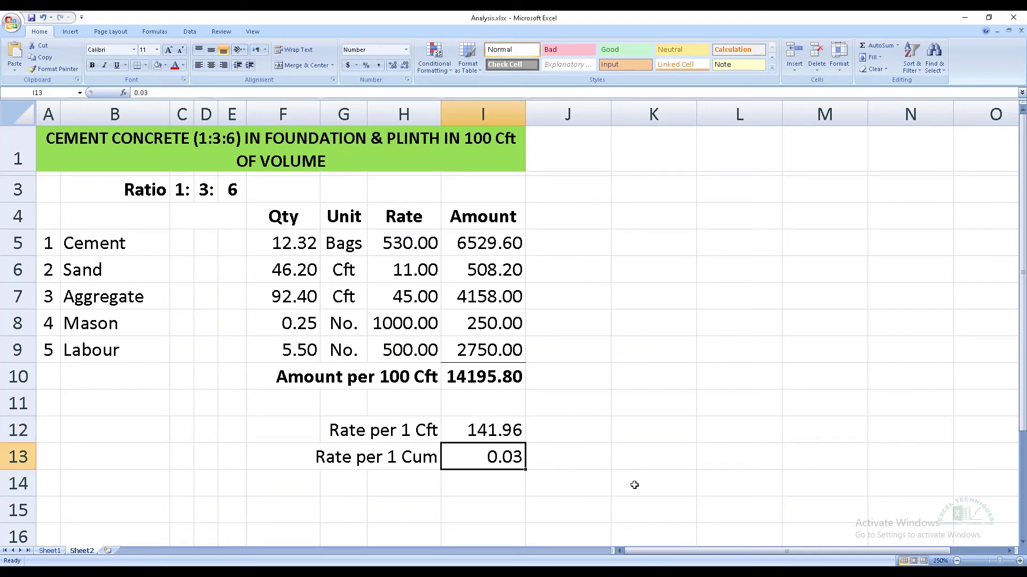
- Calculate the rate per 1 Cum in I13 as =I12/0.0283168
type("=")
key("Up")
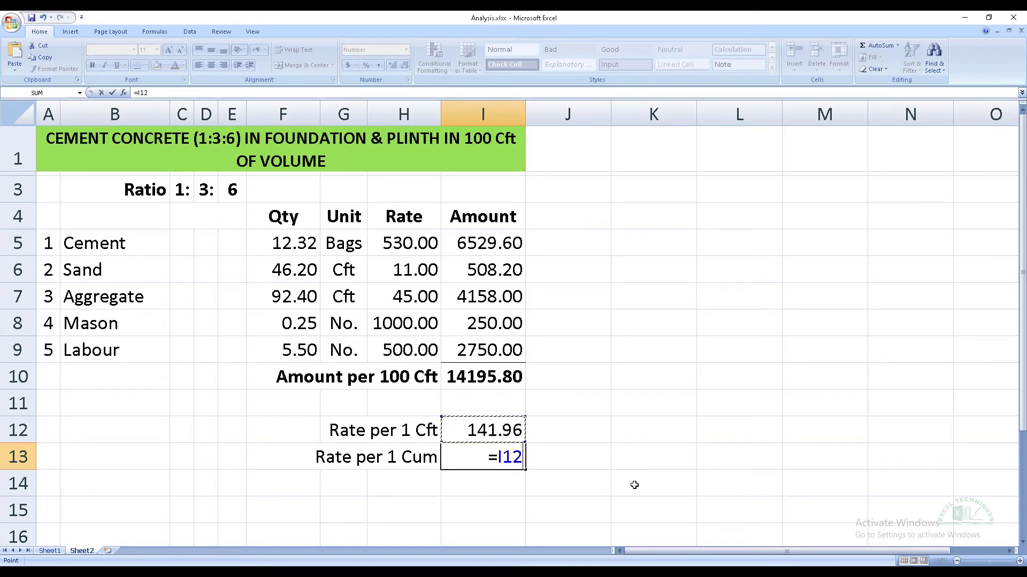
type("/0.0283168")
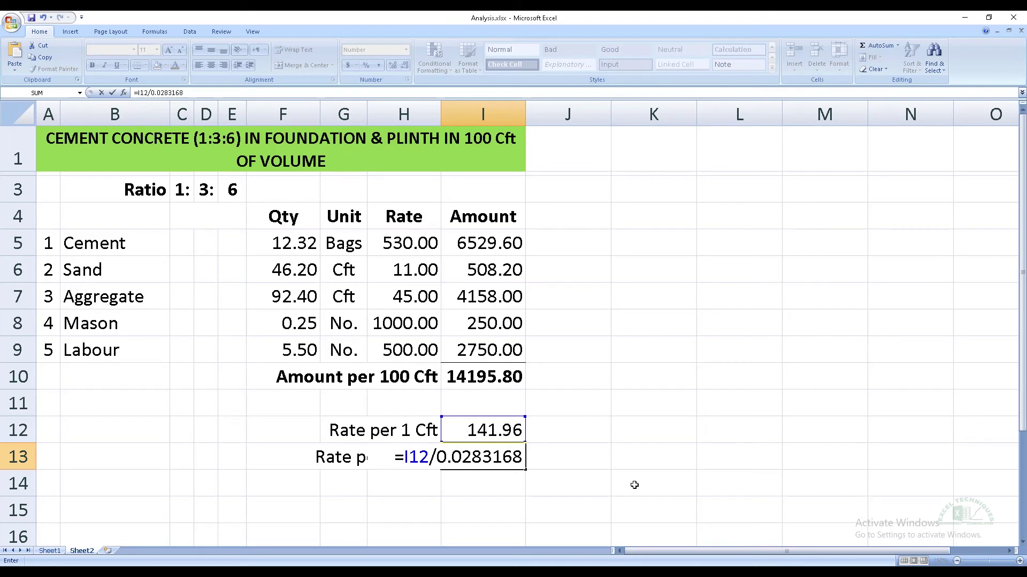
key("ctrl+Return")
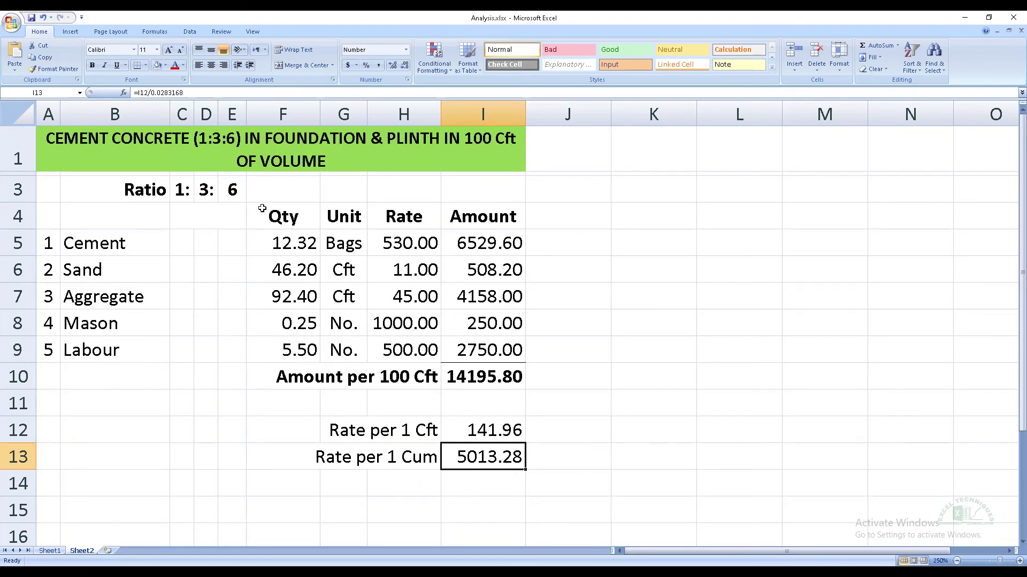
- Change the concrete mix ratio in row 3 to 1:6:12 by updating the sand and aggregate parts
left_click(208, 190)
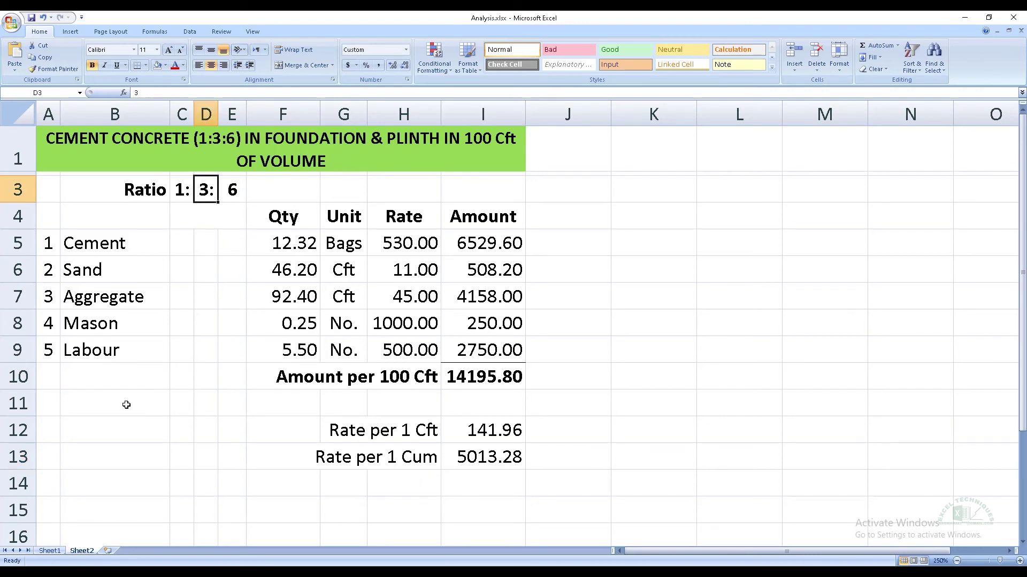
type("4")
key("Tab")
type("8")
key("Tab")
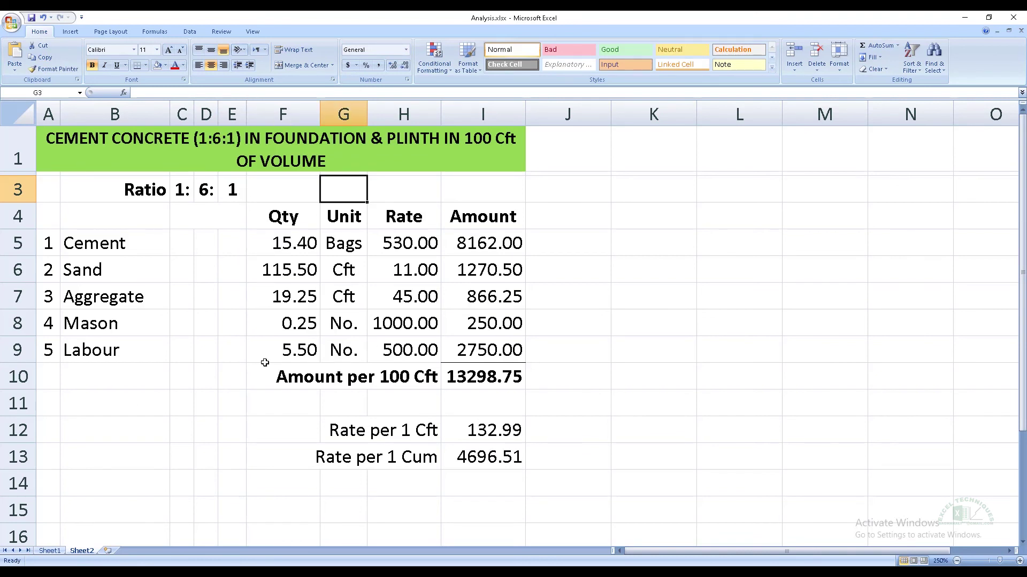
key("Left")
key("Left")
type("12")
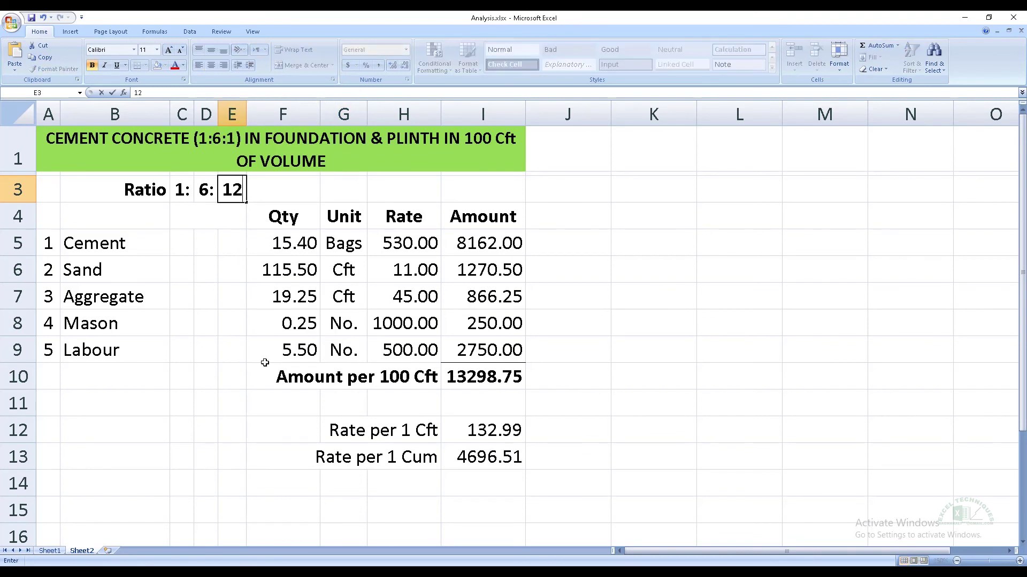
key("Tab")
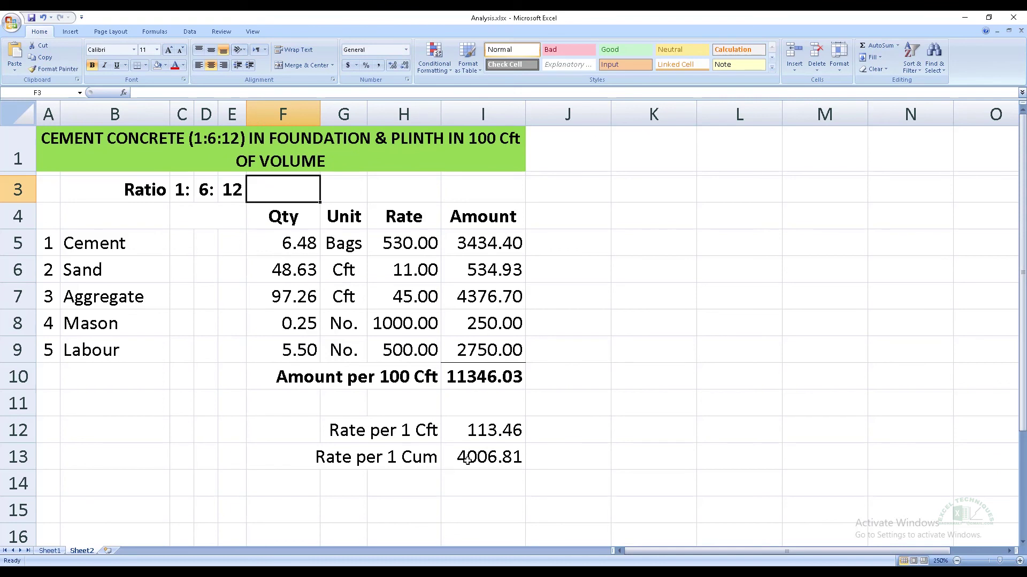
- Set the aggregate part of the mix ratio in E3 to 18
key("shift+Tab")
type("1")
key("Tab")
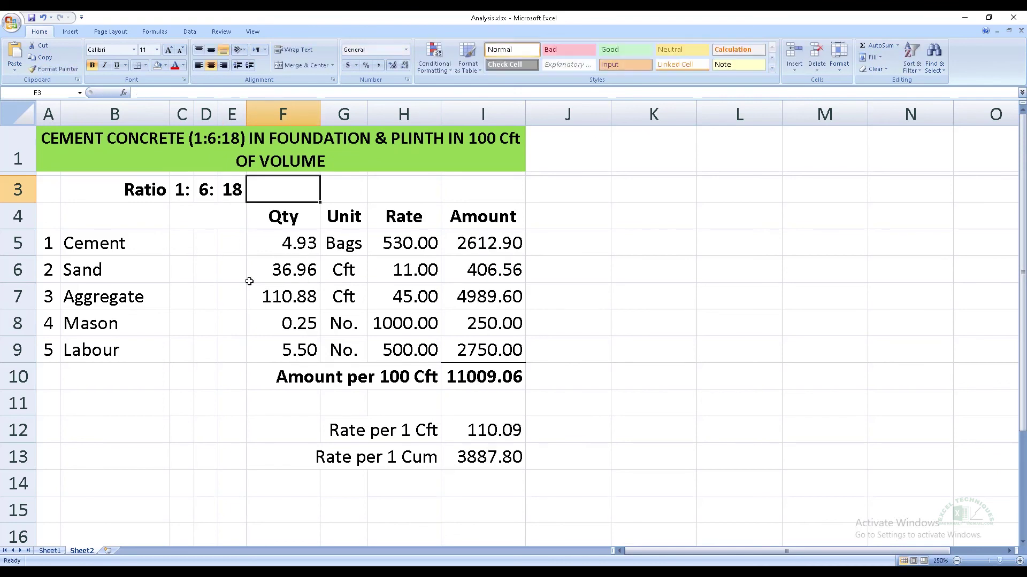
- Change the mix ratio to 1:7:20 in D3 and E3, and select the rate per 1 Cft in I12
left_click(205, 190)
type("7")
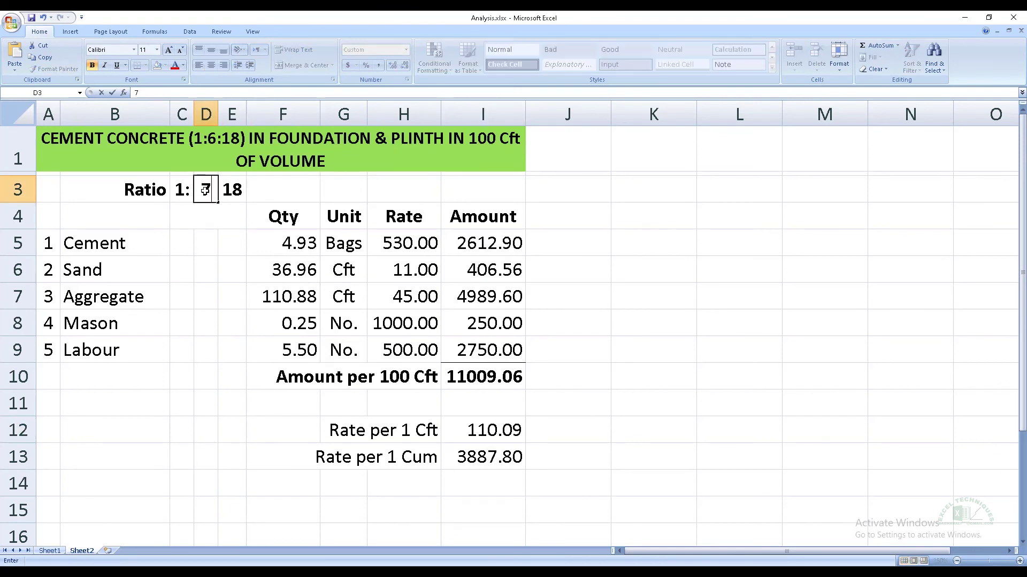
key("Tab")
type("20")
key("Tab")
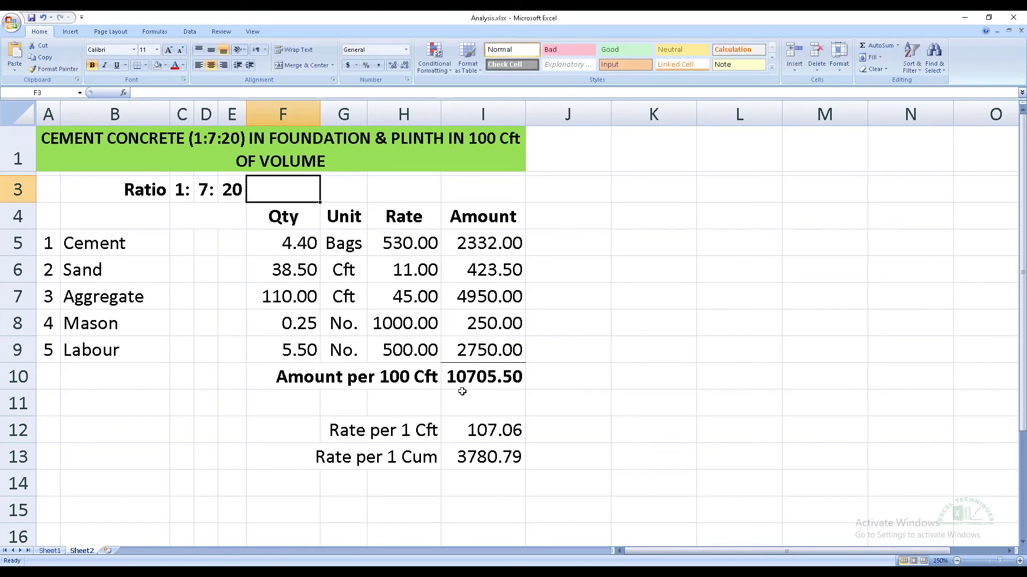
left_click(514, 432)
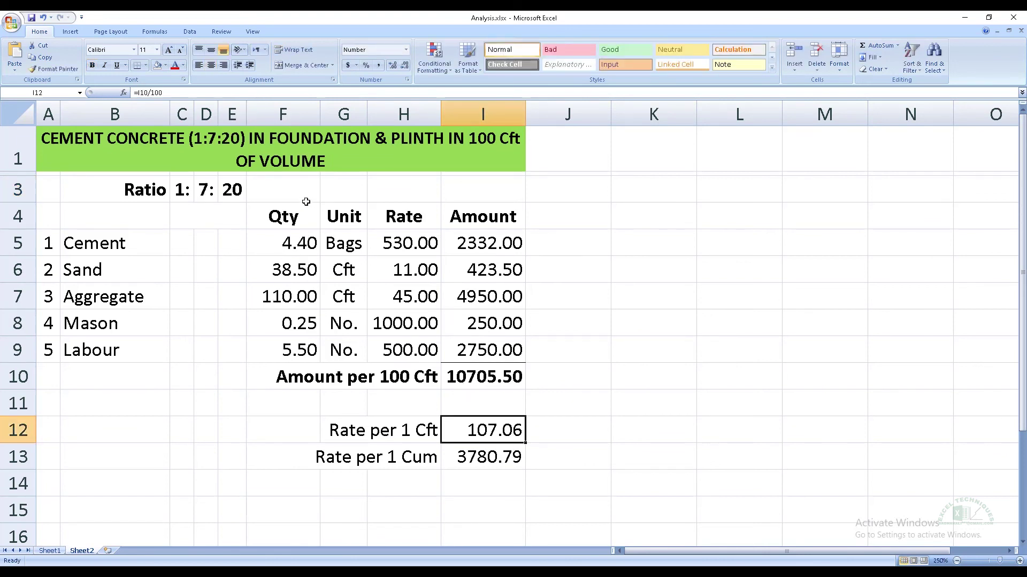